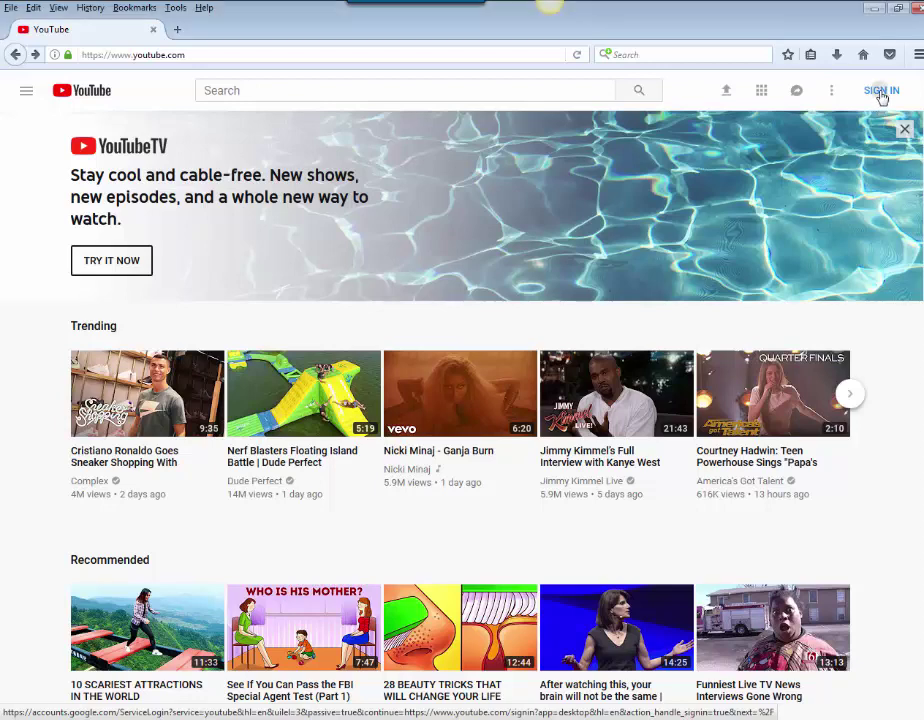
# - Sign in to YouTube with the first saved Google account and its password
pyautogui.click(882, 92)
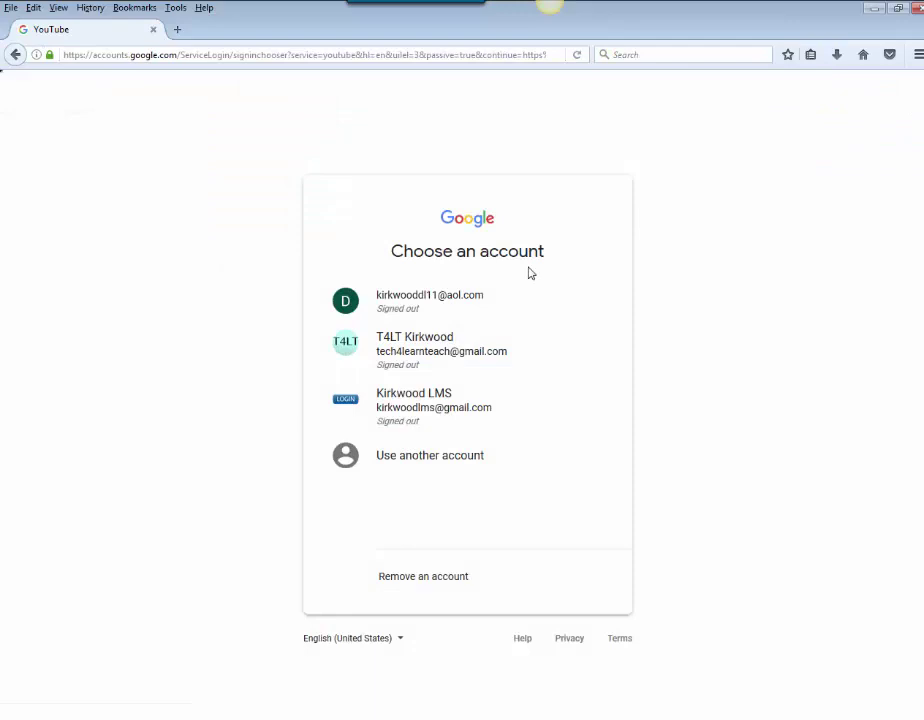
pyautogui.click(435, 457)
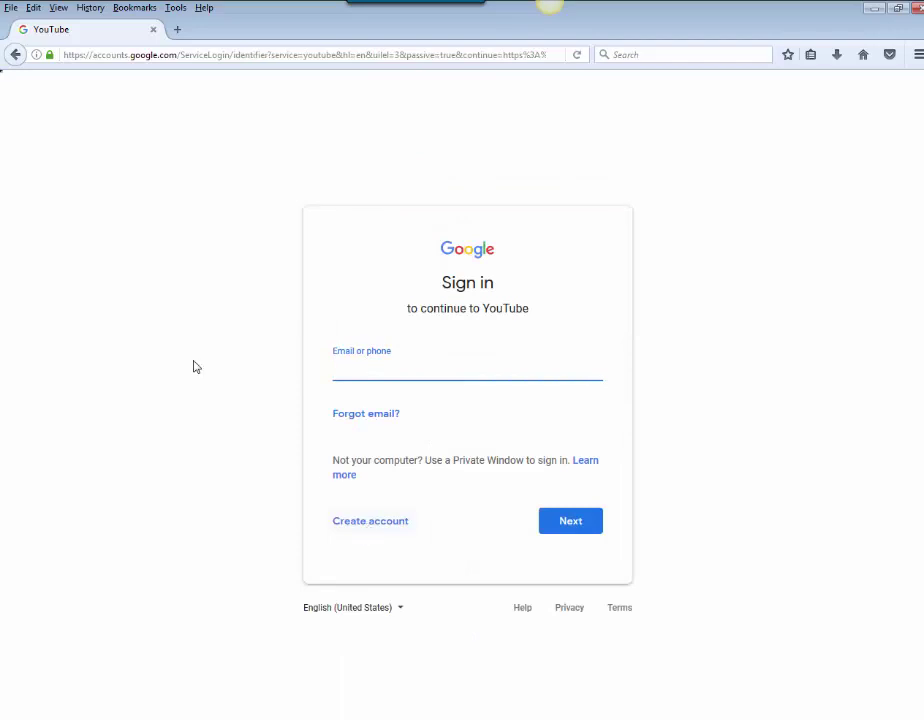
pyautogui.click(16, 54)
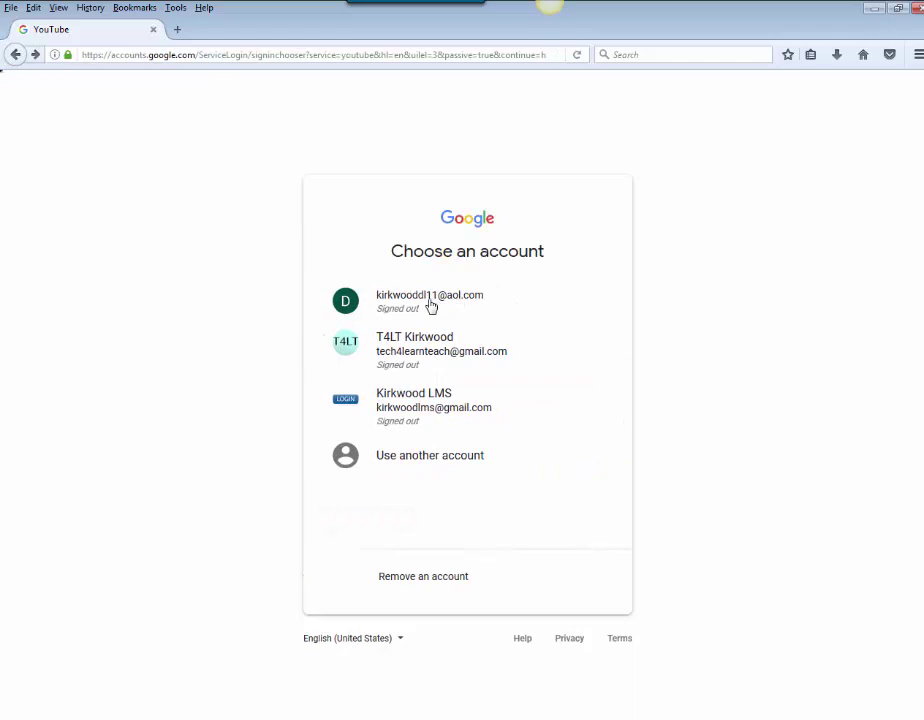
pyautogui.click(416, 303)
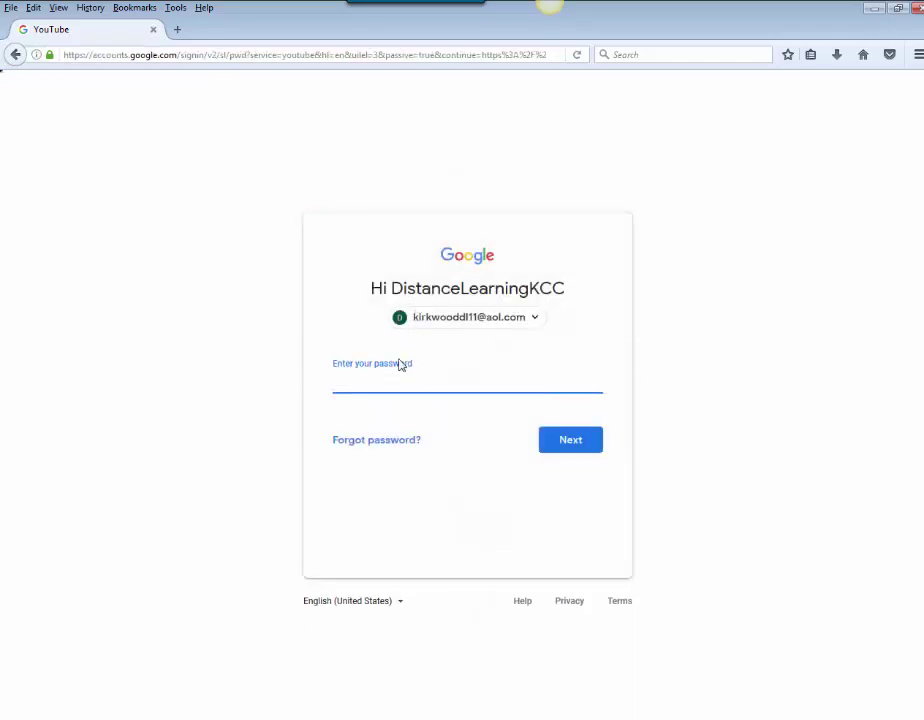
pyautogui.write('•••••••••••')
pyautogui.click(580, 452)
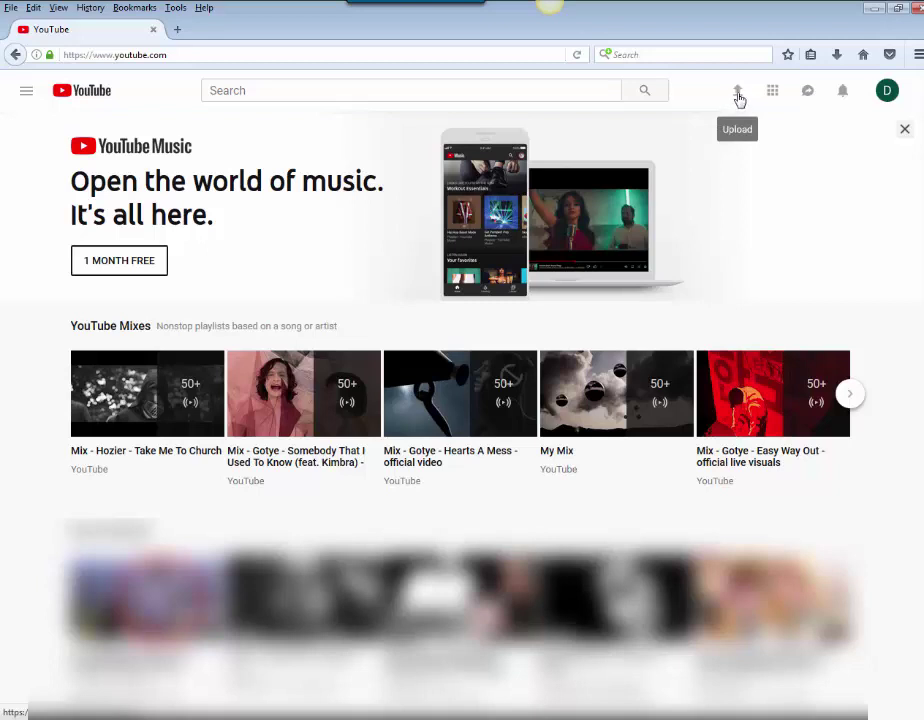
# - Upload CAPS.mp4 from the Videos library to YouTube
pyautogui.click(738, 94)
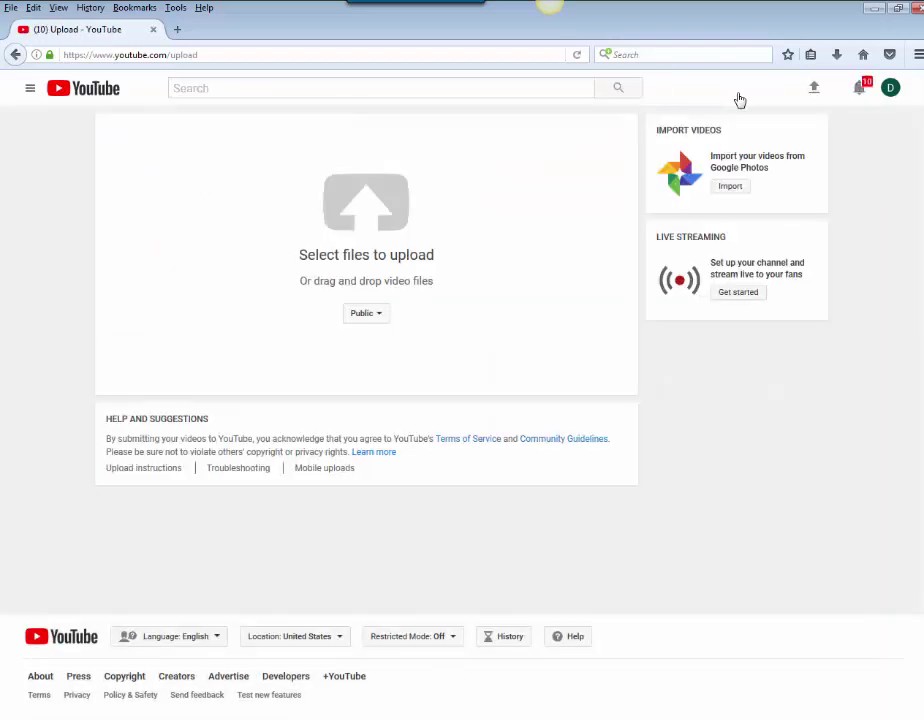
pyautogui.click(353, 226)
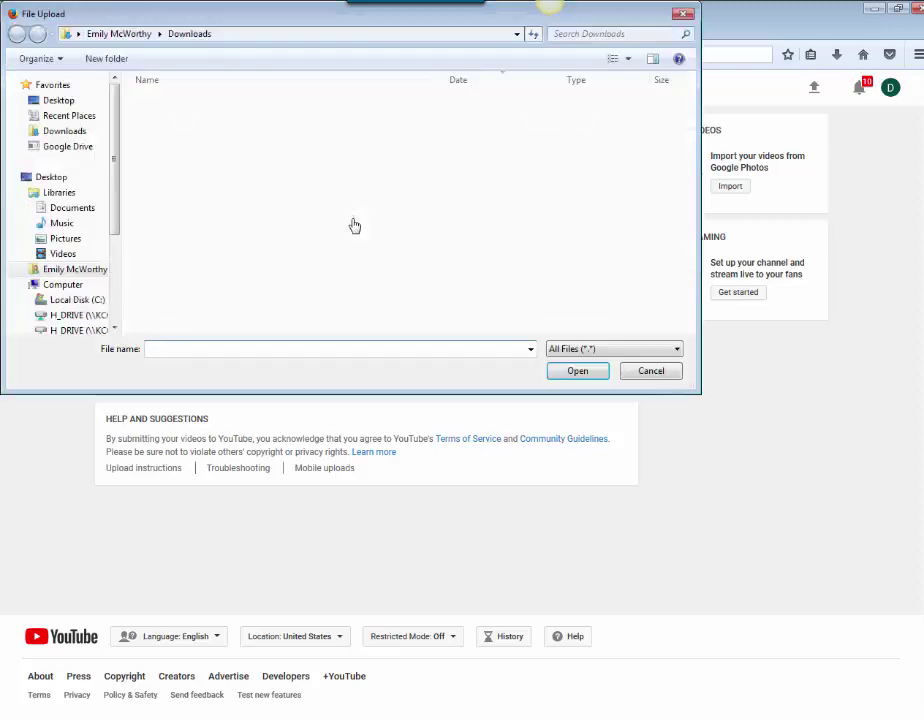
pyautogui.click(62, 256)
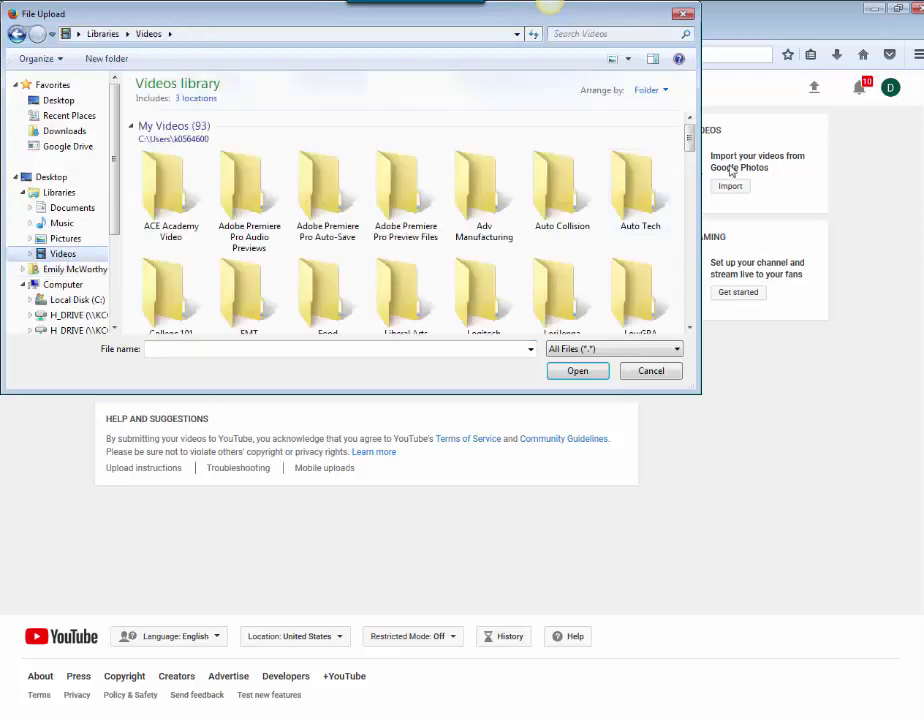
pyautogui.scroll(-2, 689, 152)
pyautogui.scroll(-5, 689, 152)
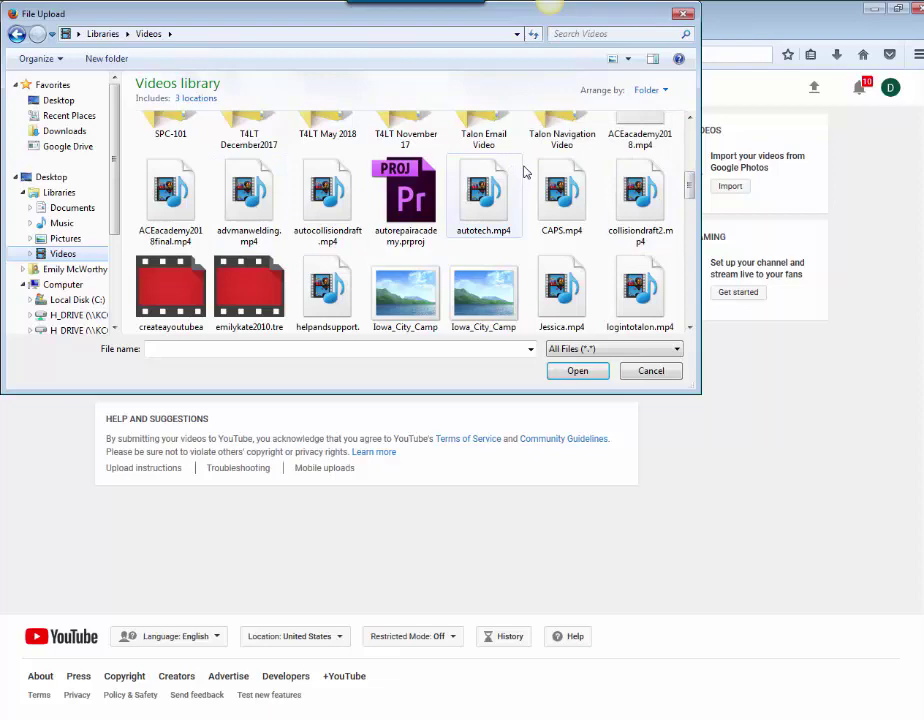
pyautogui.click(558, 197)
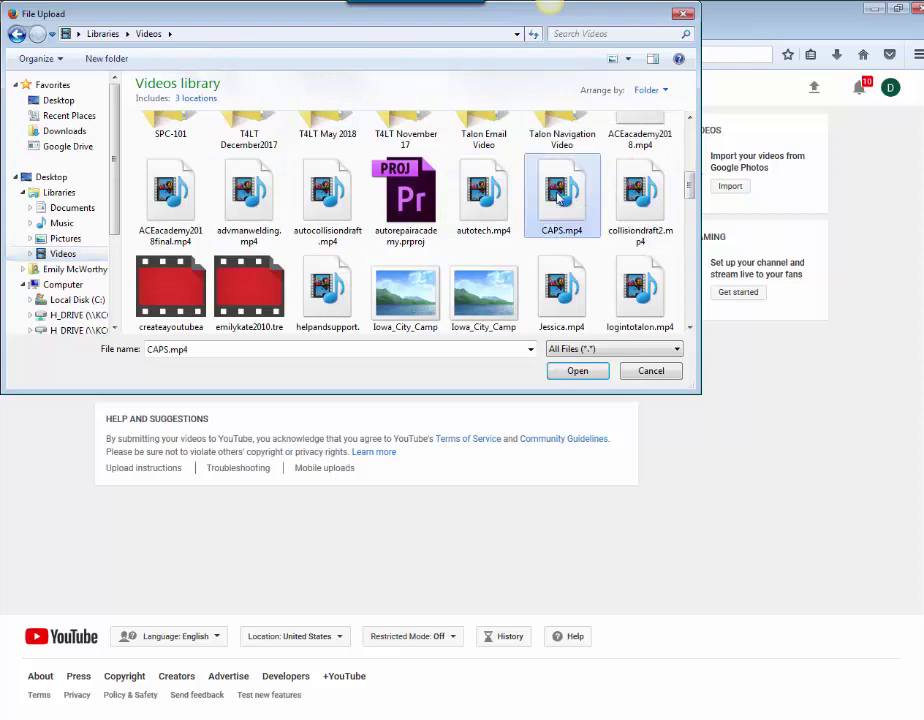
pyautogui.click(573, 372)
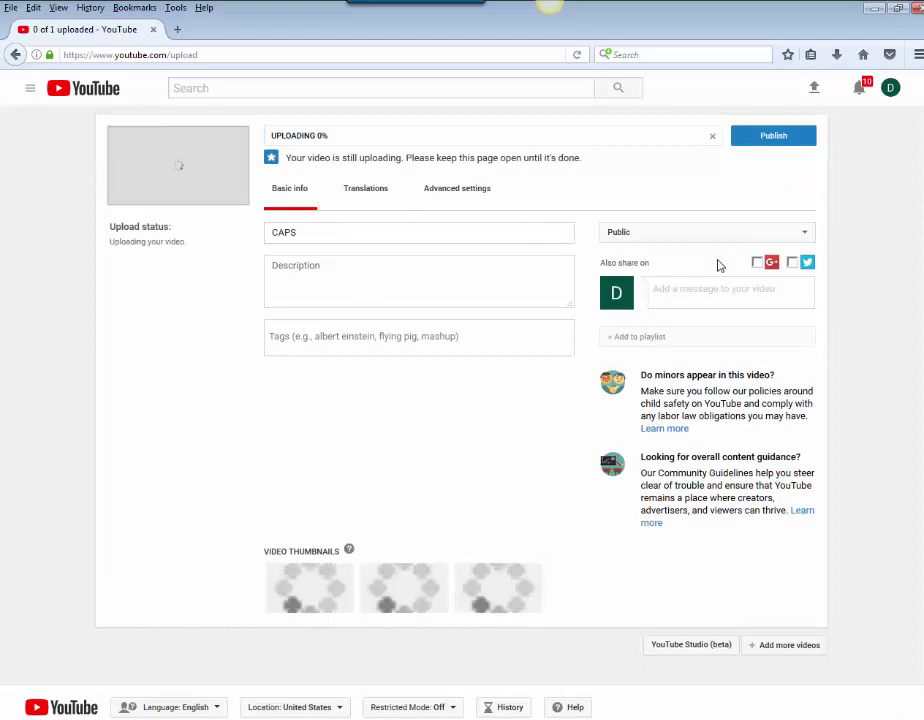
# - Set the CAPS video's visibility to Unlisted
pyautogui.click(806, 236)
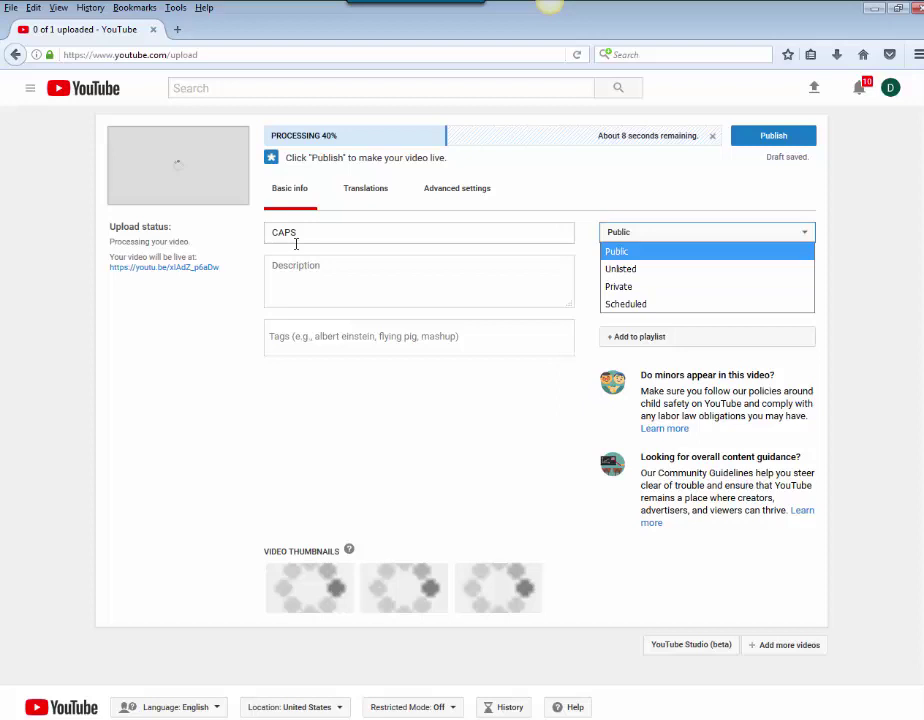
pyautogui.moveTo(296, 232); pyautogui.dragTo(250, 220)
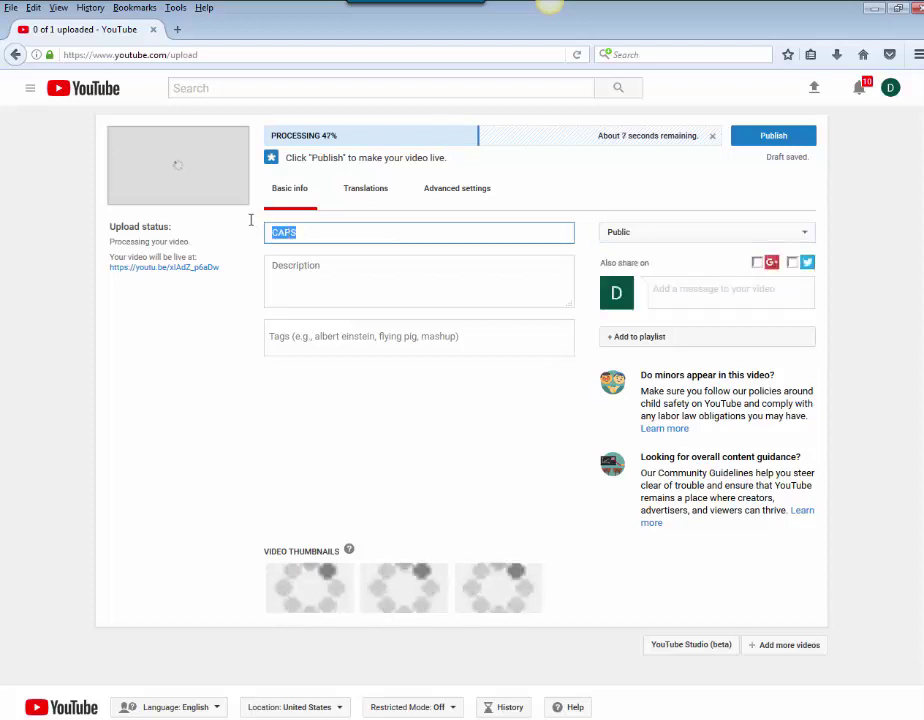
pyautogui.click(320, 270)
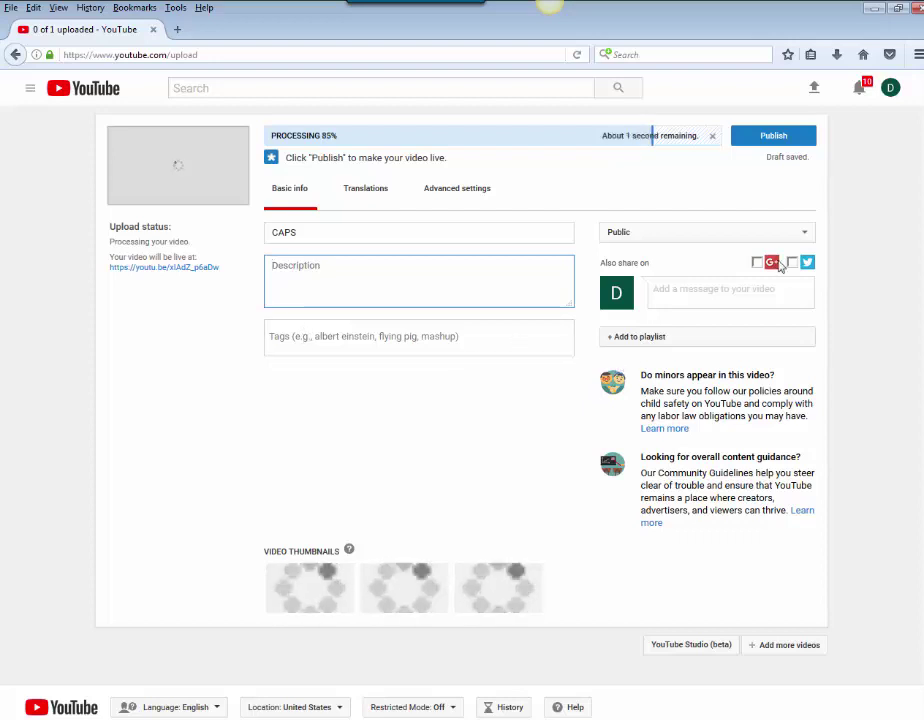
pyautogui.click(803, 233)
pyautogui.click(760, 269)
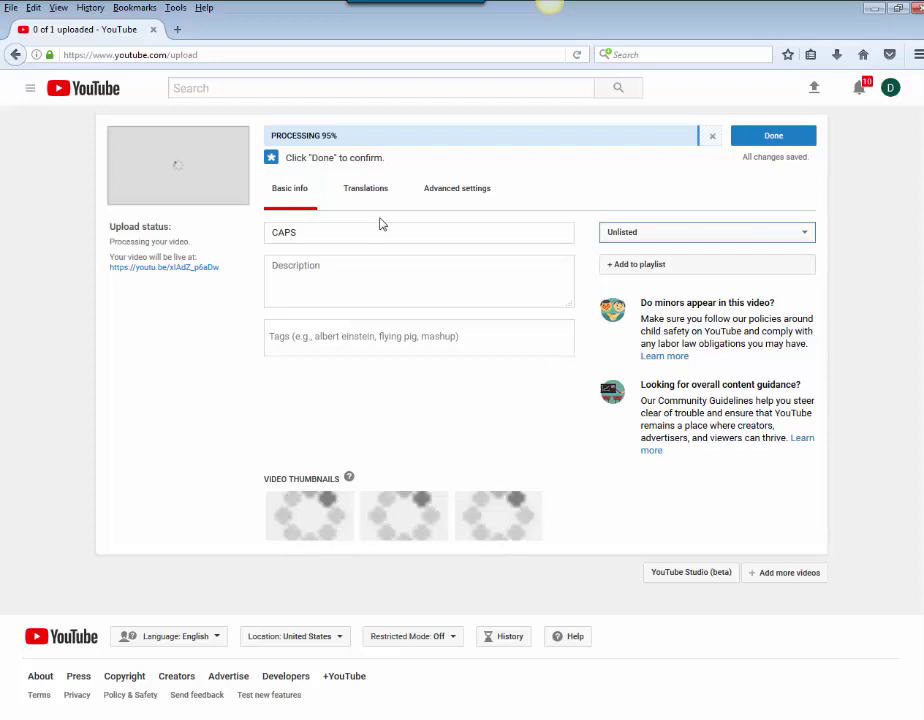
# - Save the CAPS upload, then display its youtu.be share link and iframe embed code
pyautogui.click(783, 139)
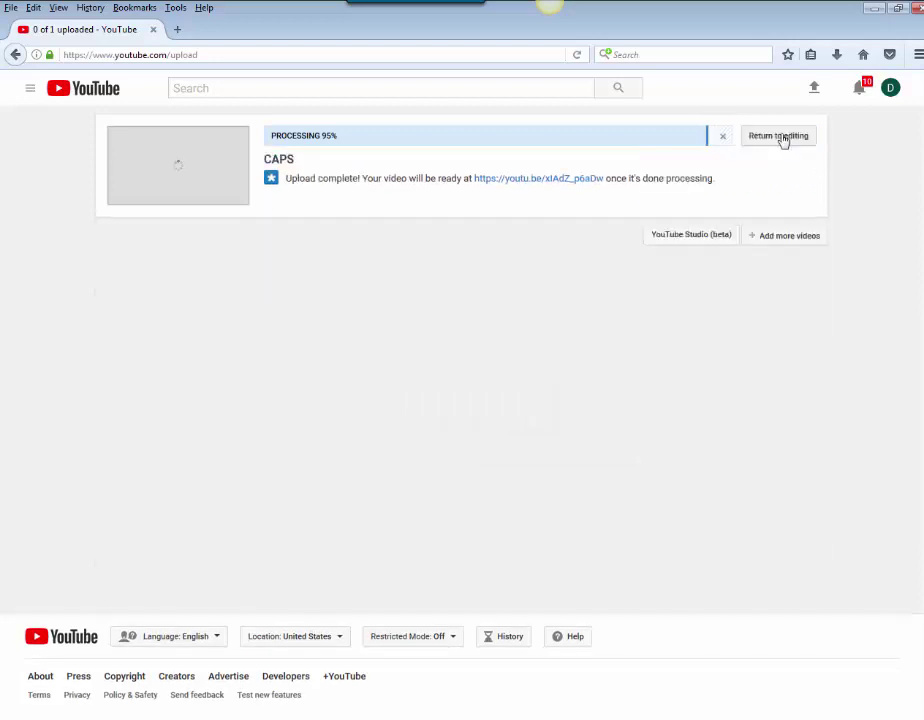
pyautogui.rightClick(520, 188)
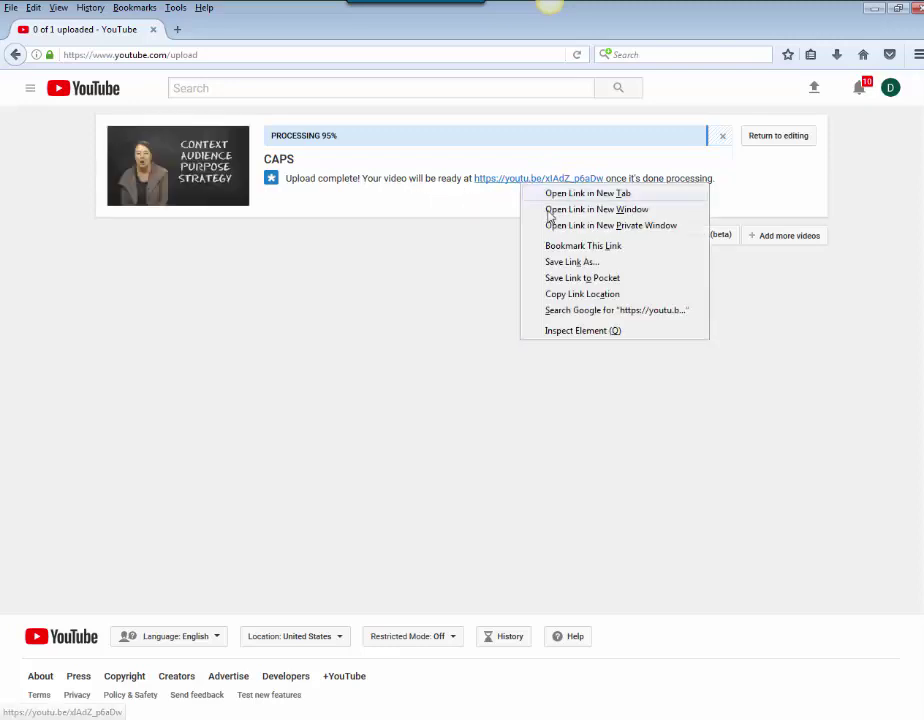
pyautogui.click(480, 227)
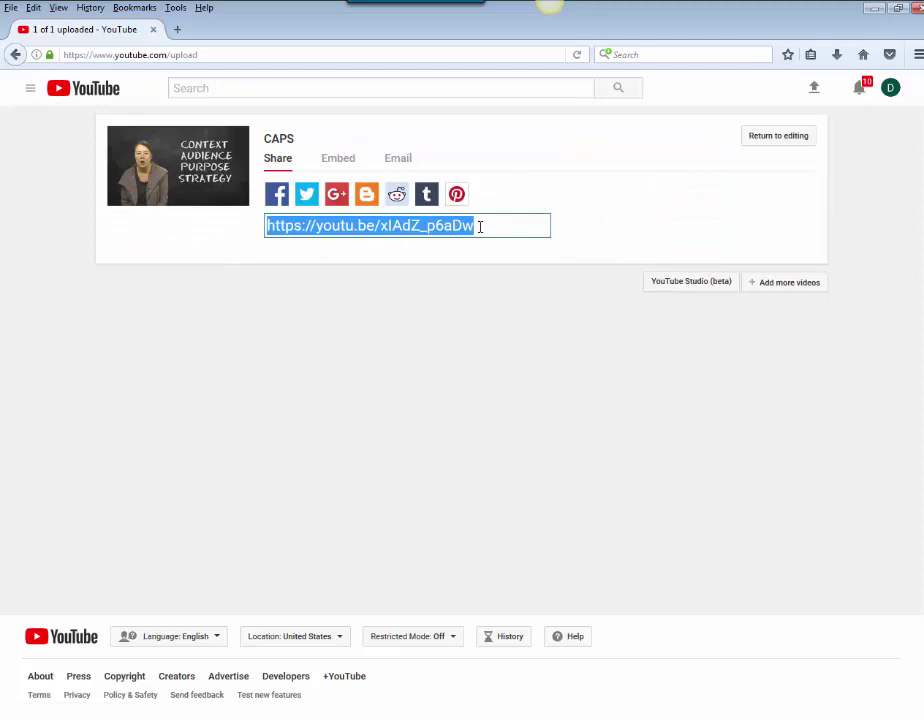
pyautogui.click(339, 162)
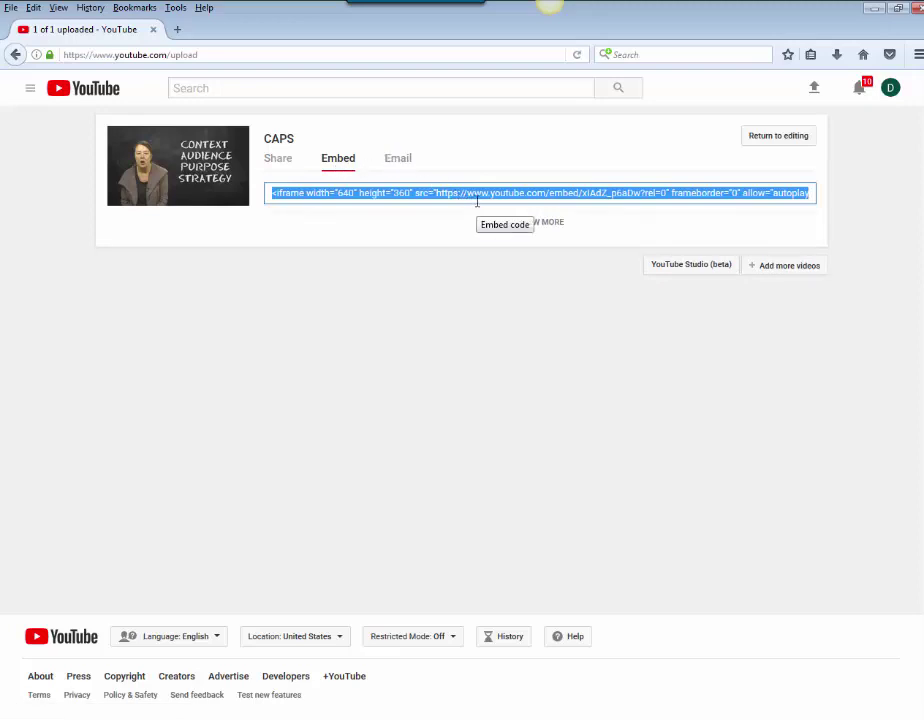
# - In a new tab on the Talon course site, start a thread titled 'My Video'
pyautogui.click(177, 33)
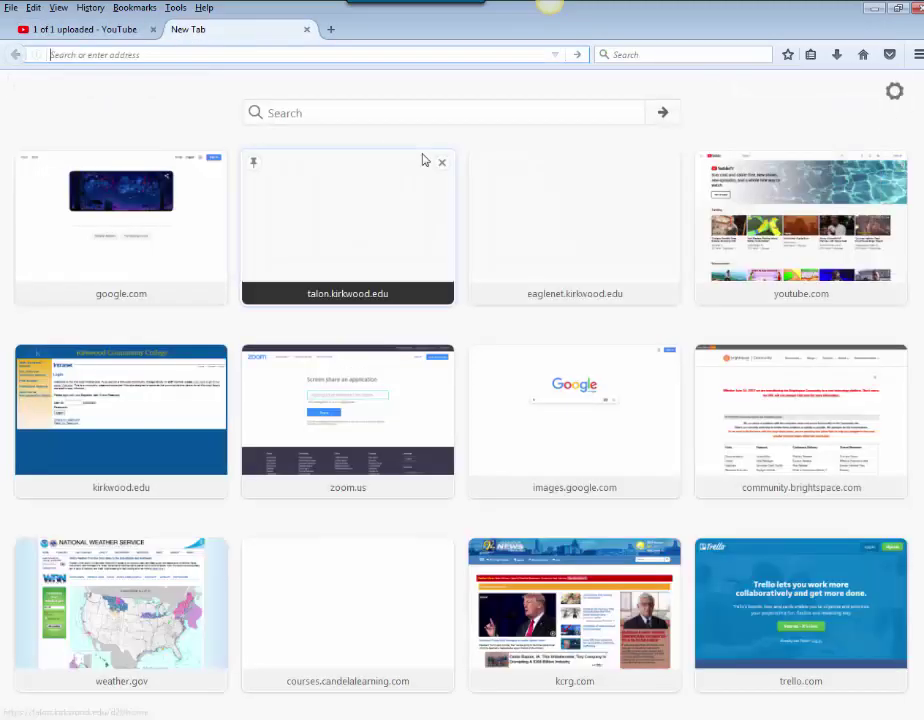
pyautogui.click(423, 160)
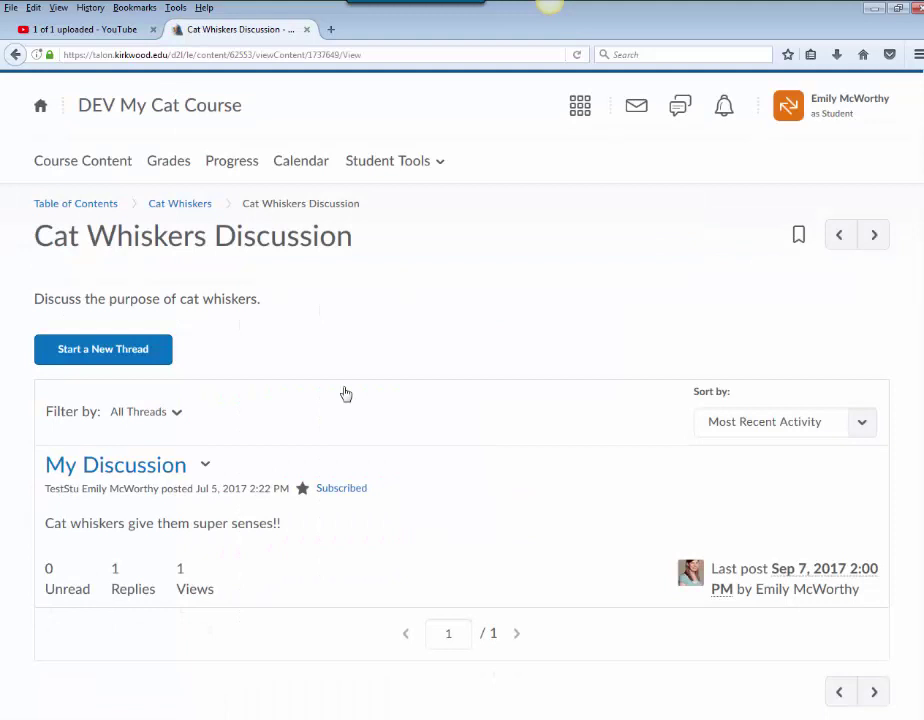
pyautogui.click(130, 352)
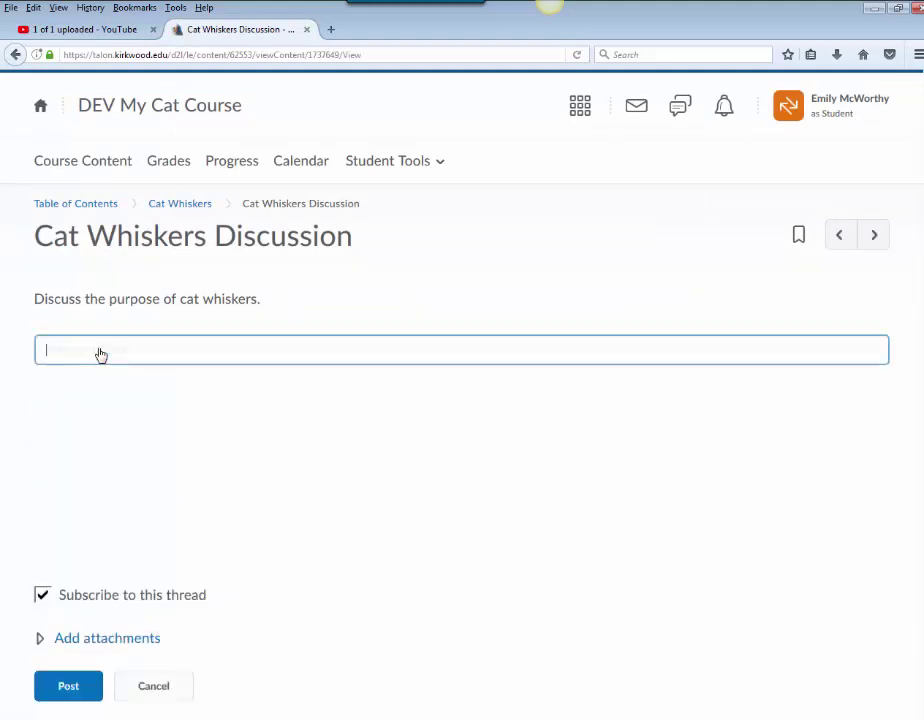
pyautogui.write('My B')
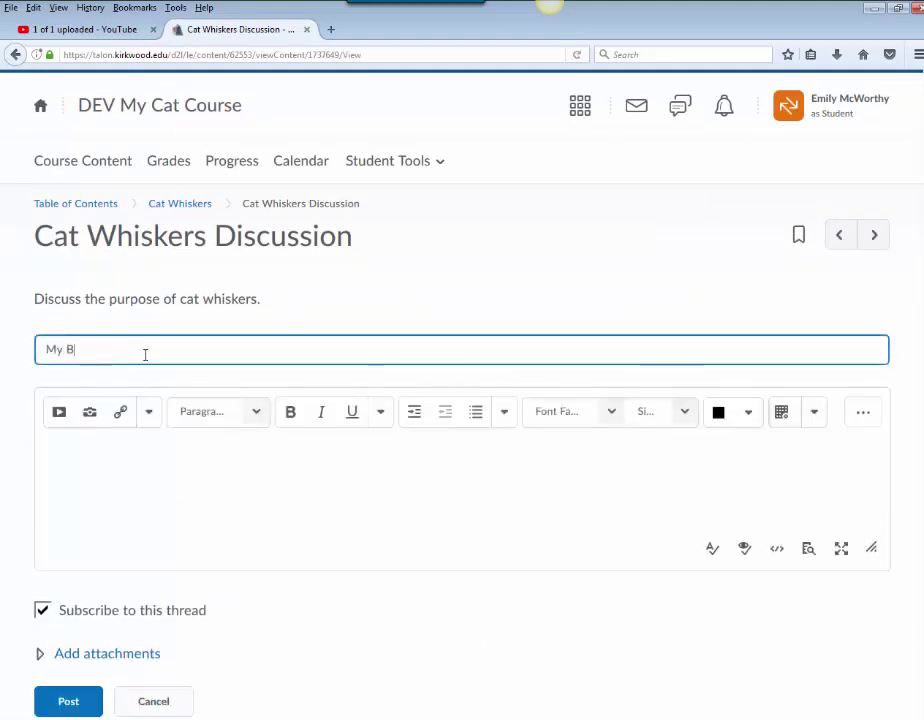
pyautogui.press('BackSpace')
pyautogui.write('y Video')
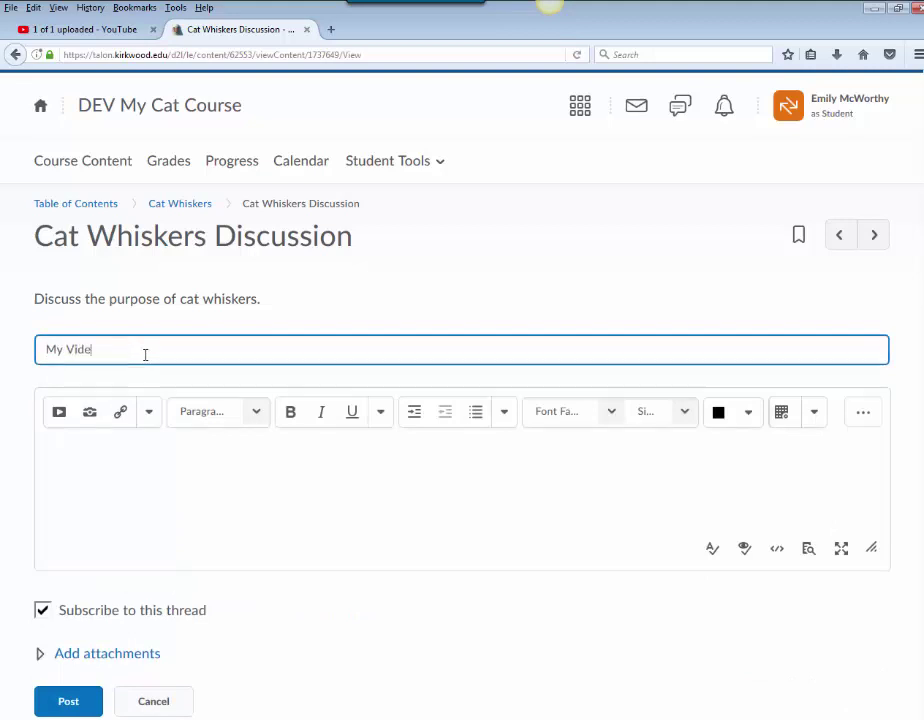
pyautogui.click(99, 499)
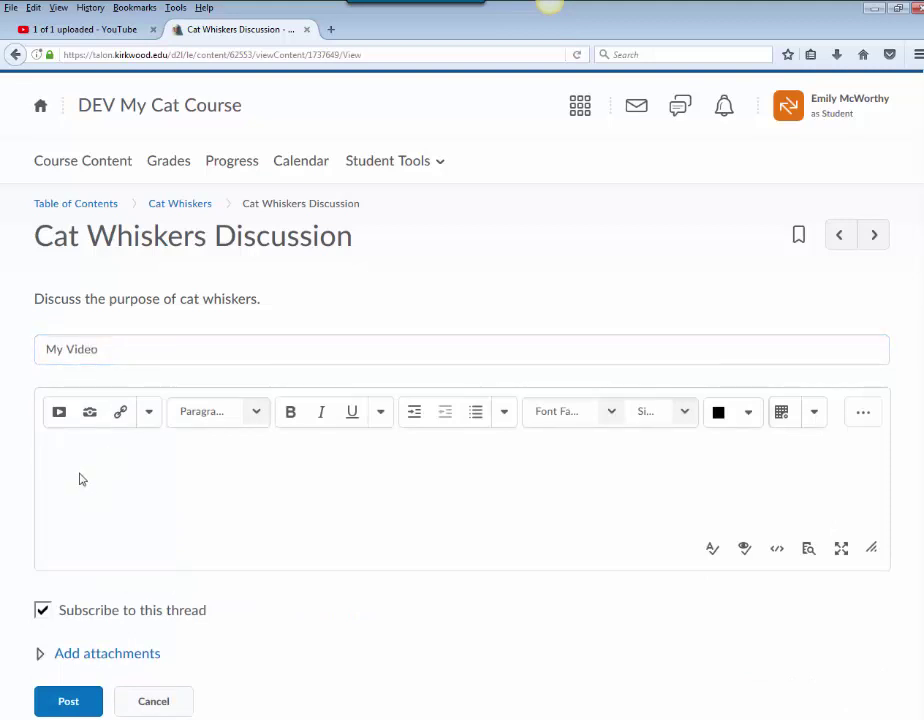
# - Embed the CAPS video in the thread body using YouTube's iframe embed code
pyautogui.click(61, 423)
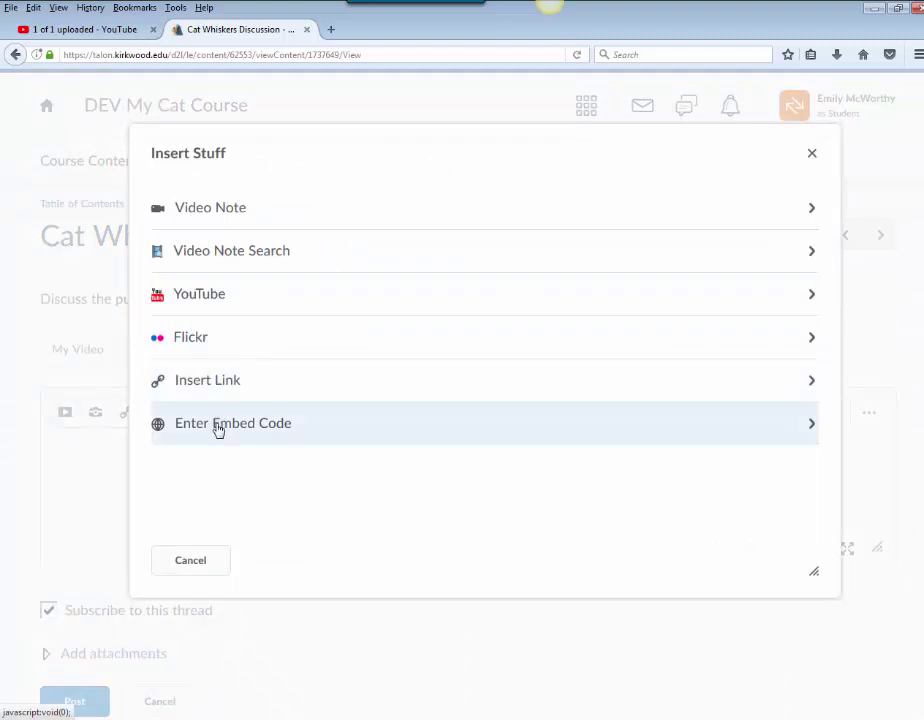
pyautogui.click(218, 428)
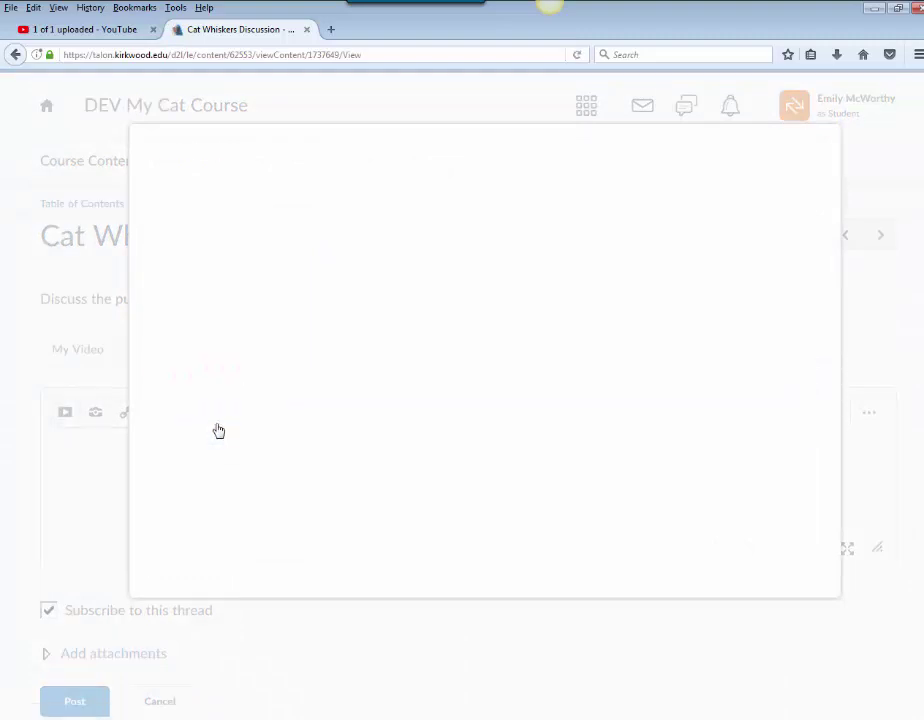
pyautogui.click(82, 30)
pyautogui.click(383, 200)
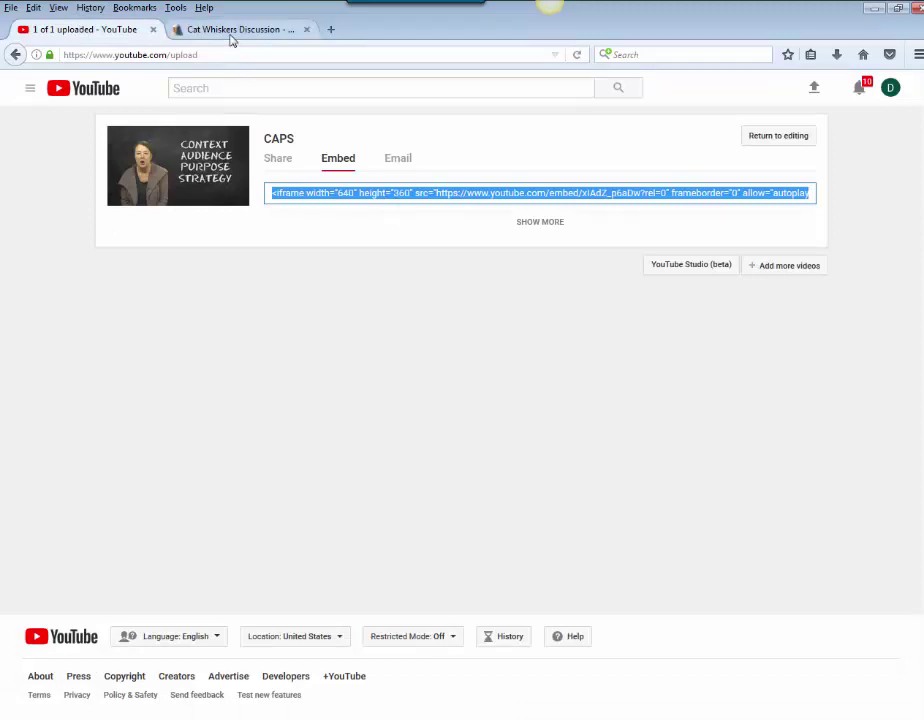
pyautogui.click(170, 30)
pyautogui.write('<iframe width="640" height="360" src="https://www.youtube.com/embed/xIAdZ_p6aDw?rel=0" frameborder="0" allow="autoplay; encrypted-media" allowfullscreen></iframe>')
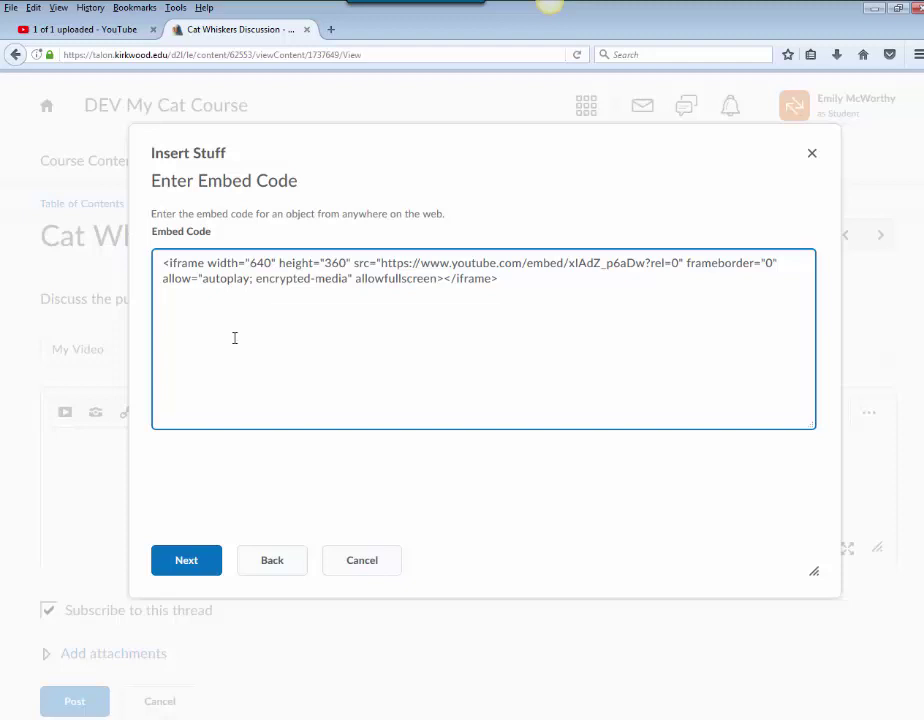
pyautogui.click(187, 560)
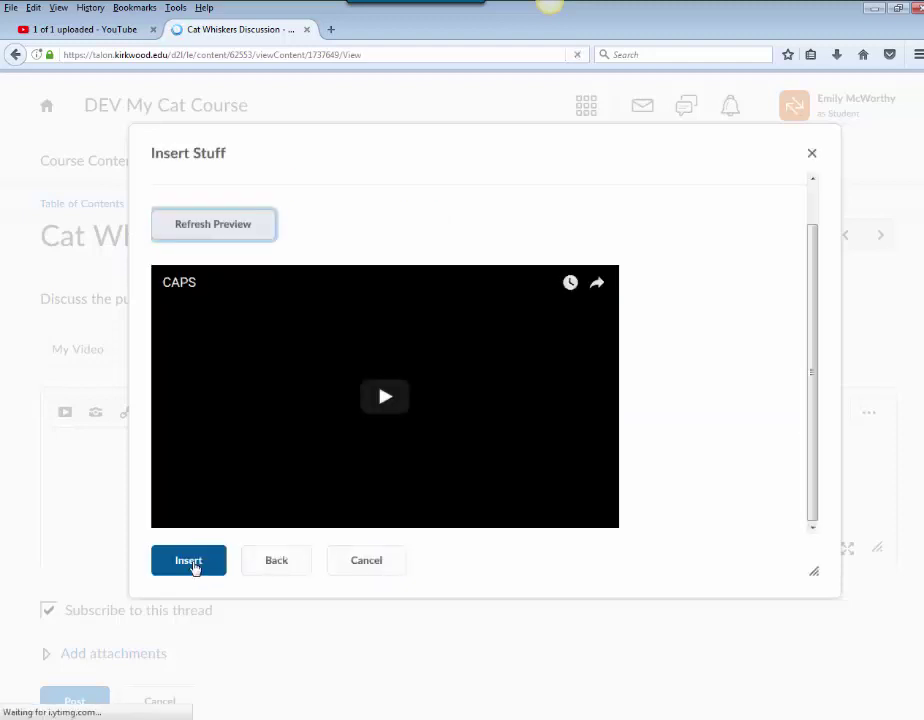
pyautogui.click(188, 563)
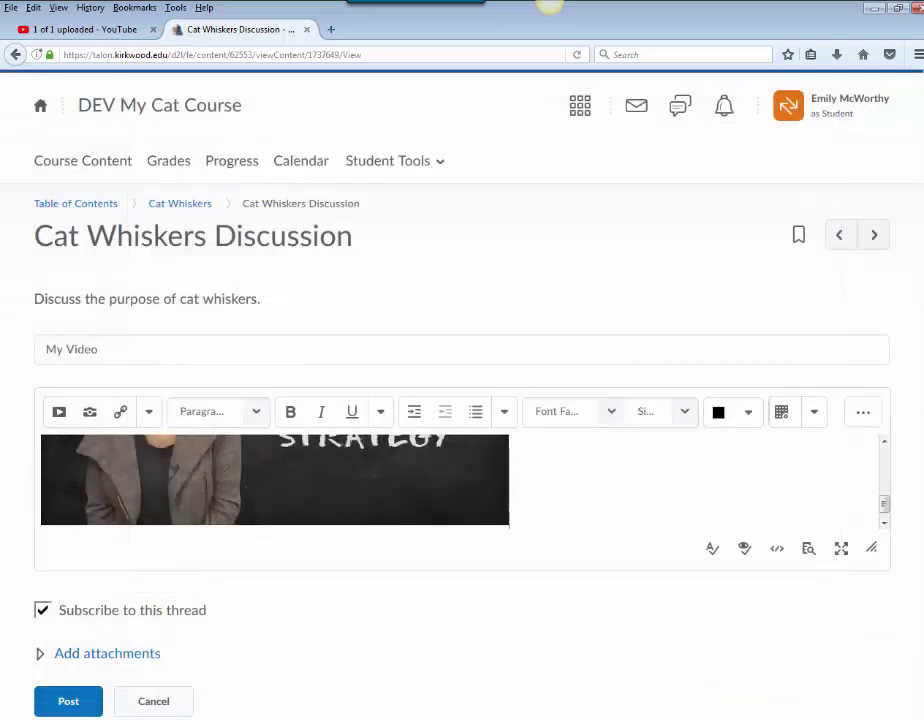
pyautogui.scroll(-1, 462, 400)
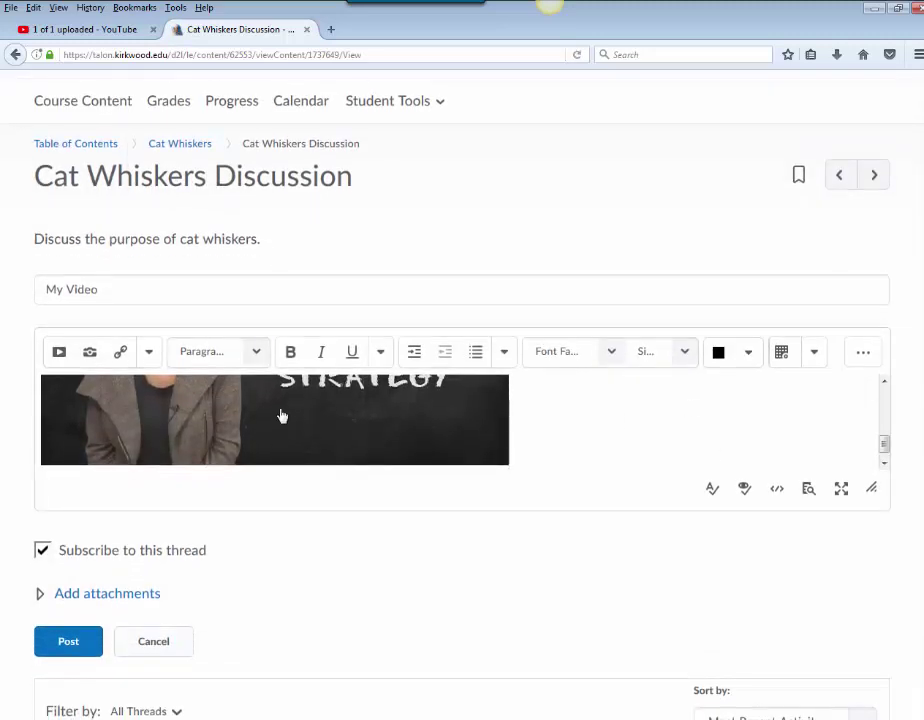
# - Post the embedded-video thread and start a second thread titled 'My Video'
pyautogui.click(68, 643)
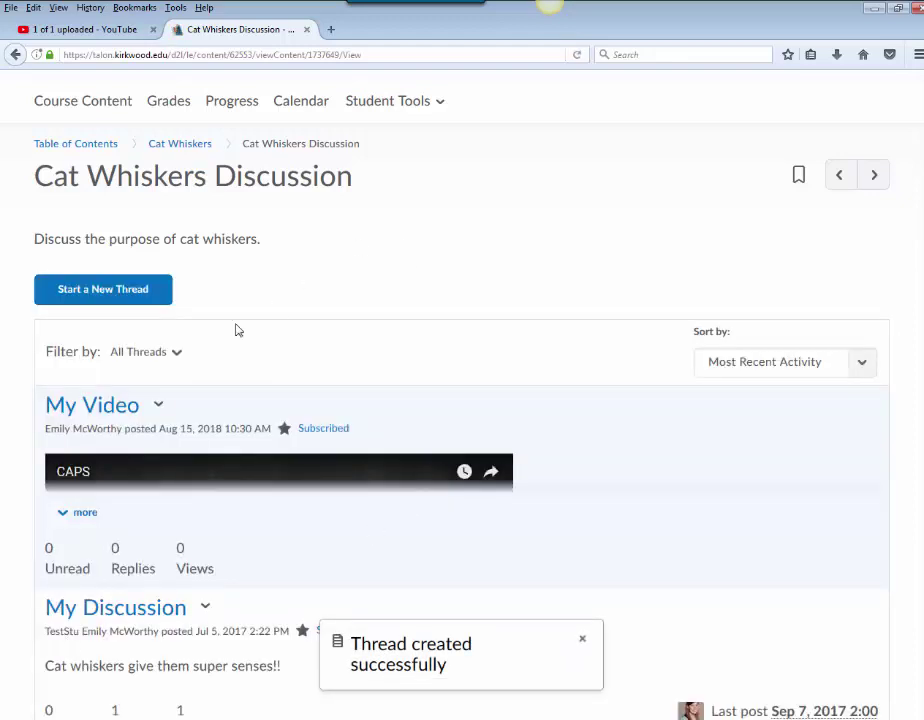
pyautogui.click(96, 292)
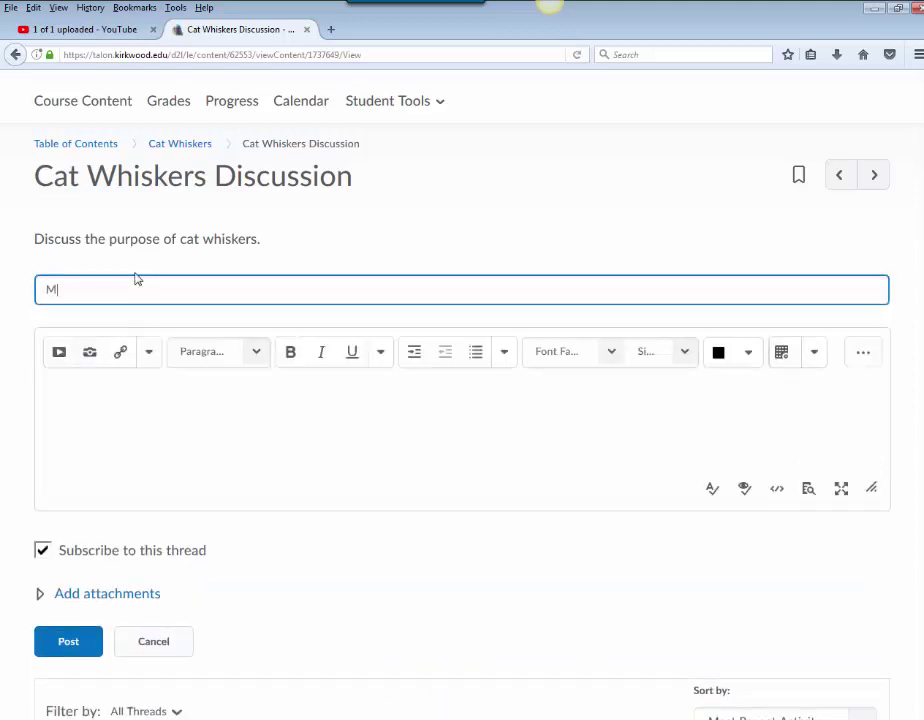
pyautogui.write('My Video')
pyautogui.click(111, 423)
# - Copy the CAPS video's short share link from YouTube
pyautogui.click(90, 29)
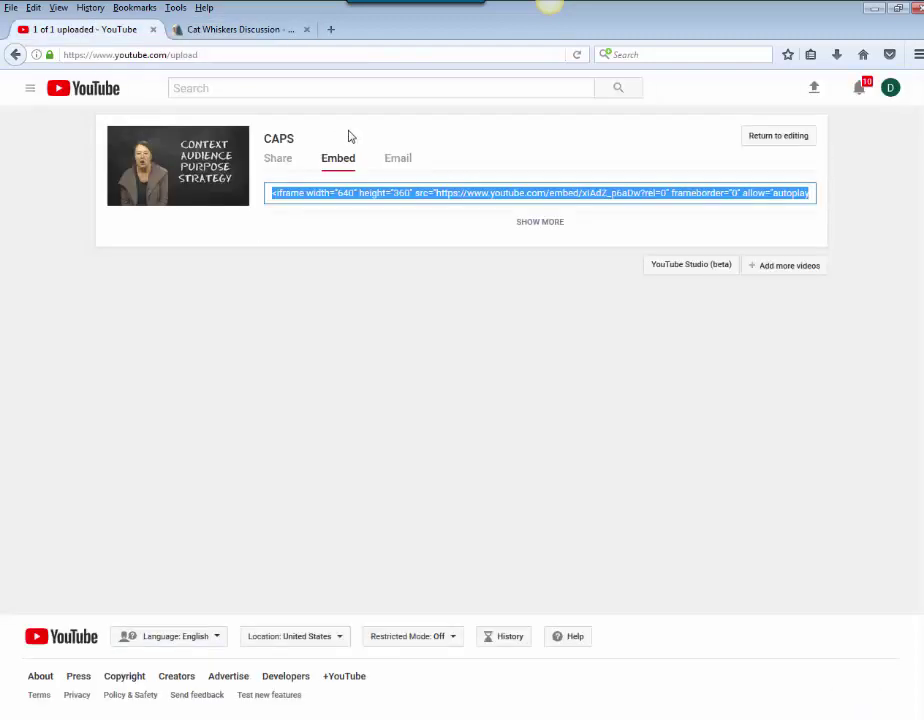
pyautogui.click(276, 158)
pyautogui.click(485, 227)
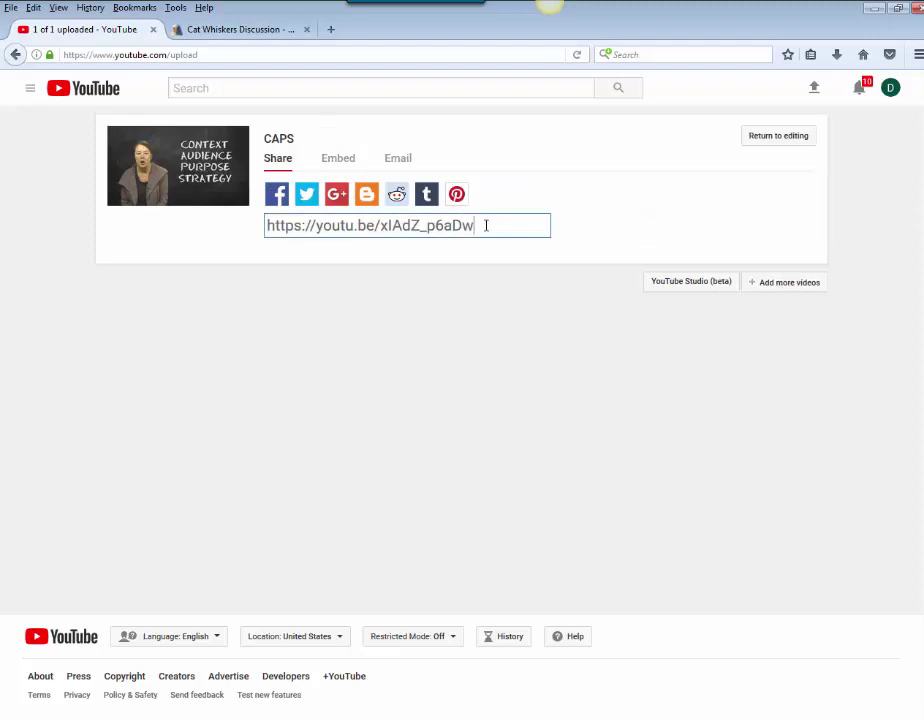
pyautogui.hotkey('ctrl', 'a')
pyautogui.hotkey('ctrl', 'c')
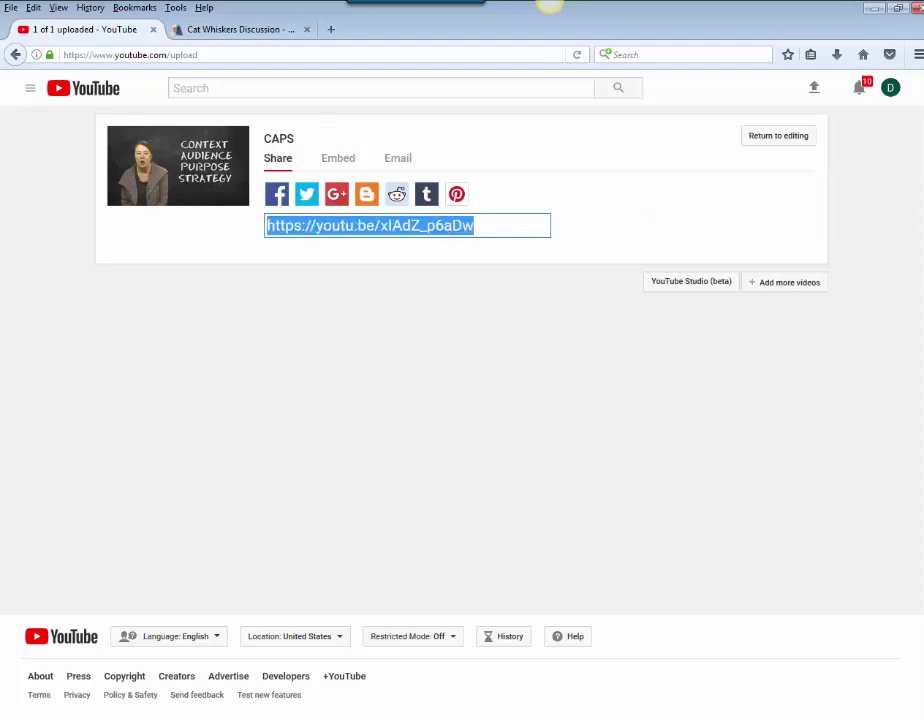
pyautogui.click(240, 32)
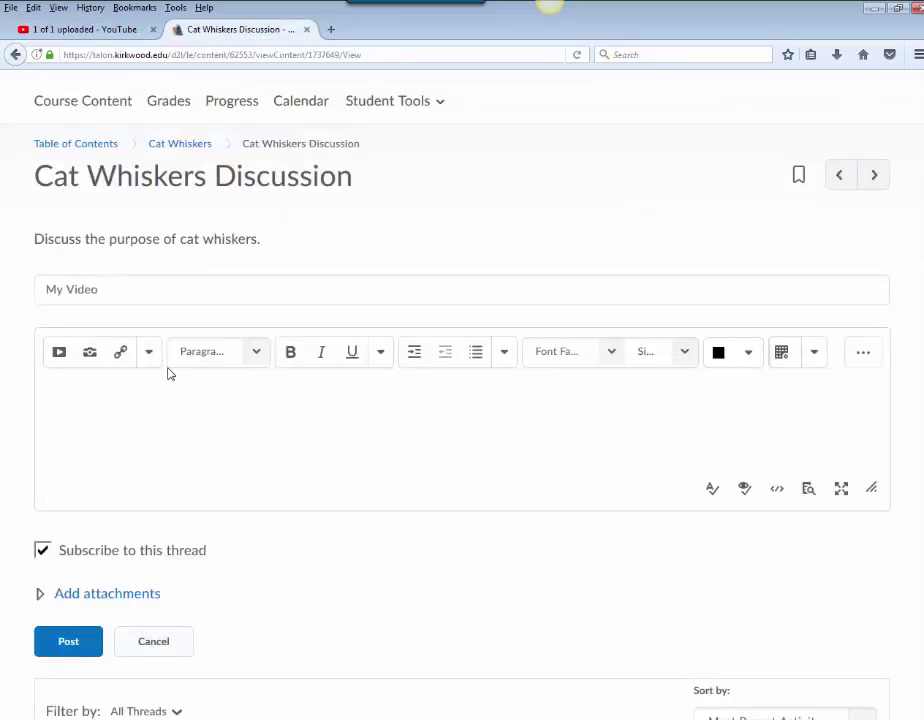
# - Paste the share link into the body and add a 'My Video' quicklink to that URL
pyautogui.hotkey('ctrl', 'v')
pyautogui.press('Return')
pyautogui.press('Return')
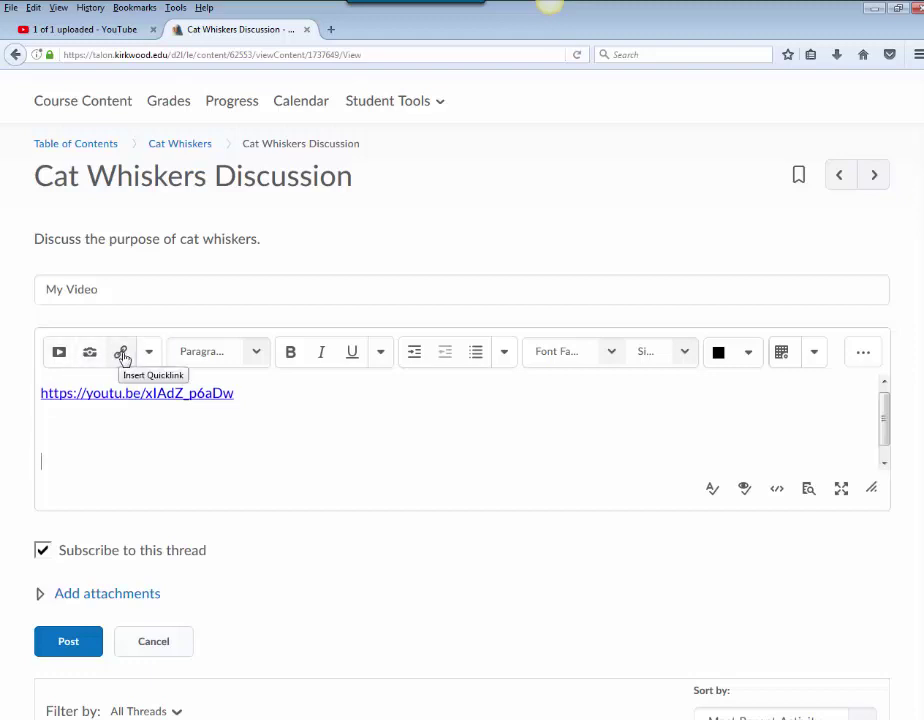
pyautogui.click(122, 355)
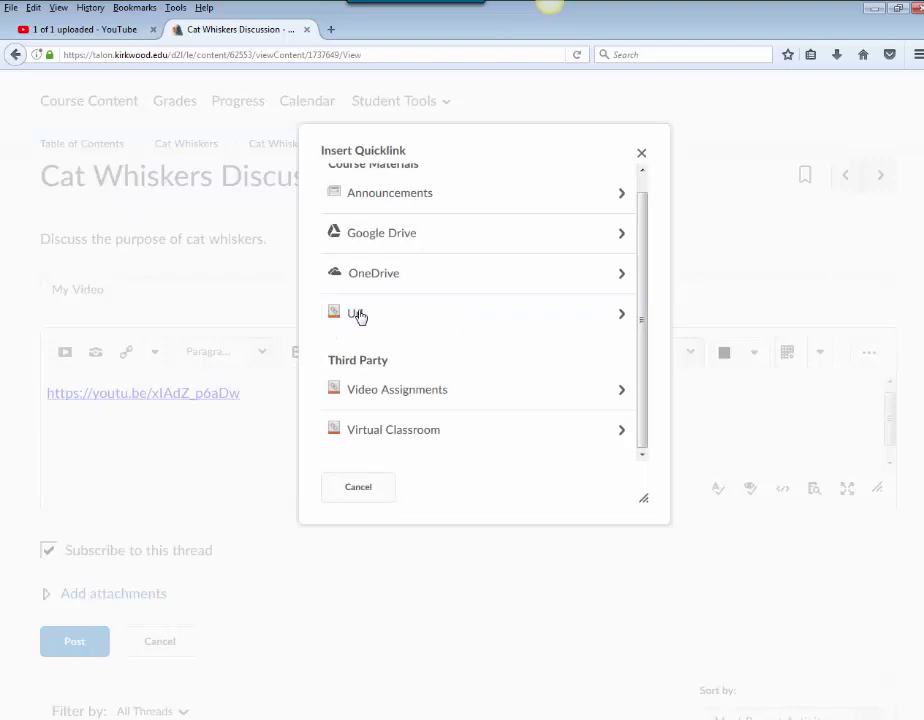
pyautogui.click(358, 316)
pyautogui.click(365, 226)
pyautogui.hotkey('ctrl', 'v')
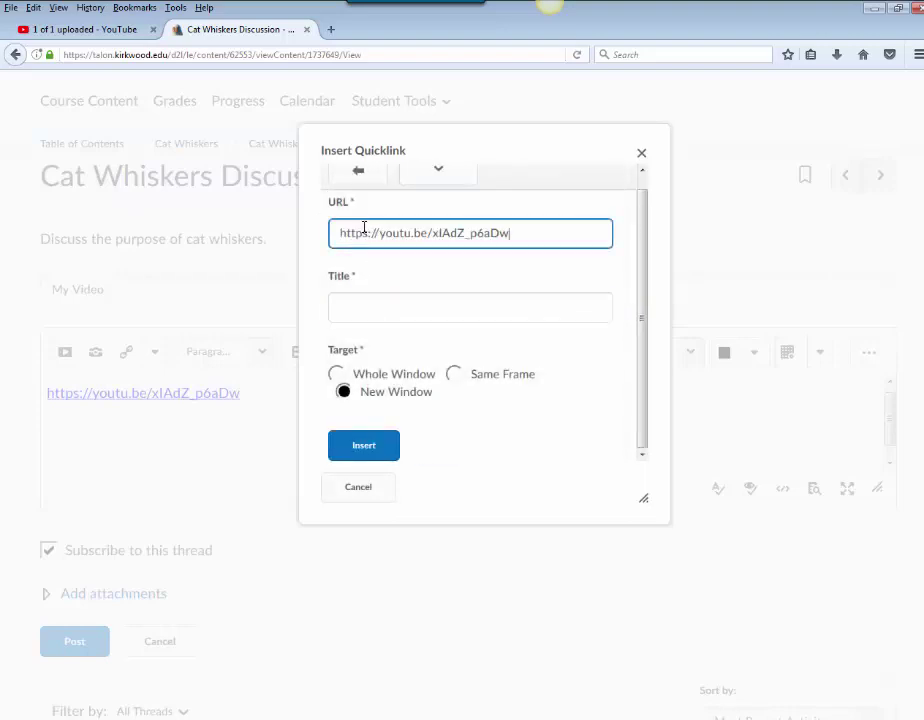
pyautogui.click(355, 310)
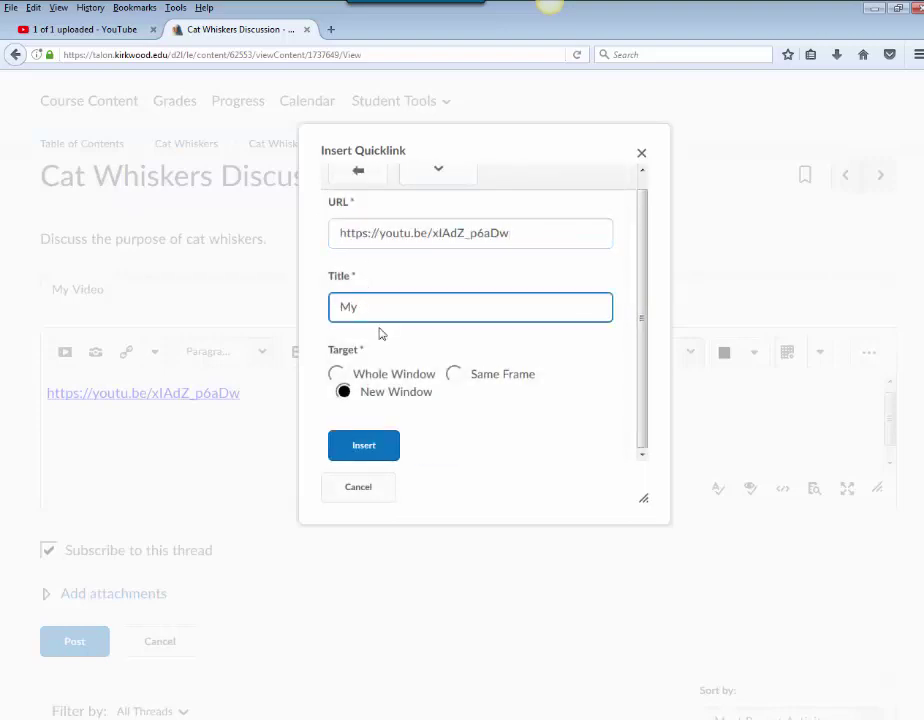
pyautogui.click(364, 445)
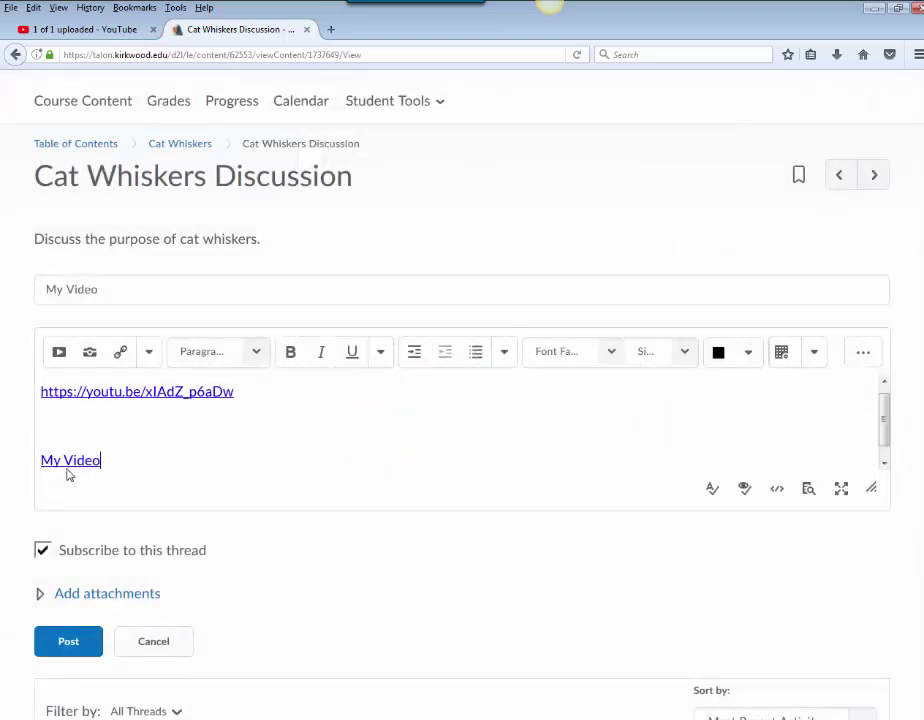